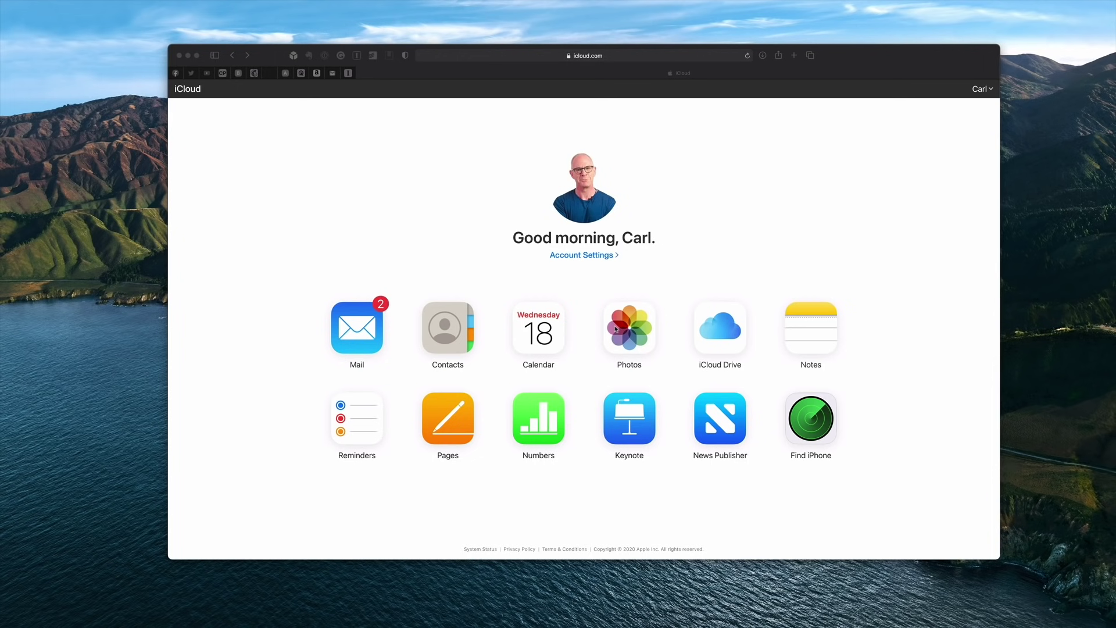
# Switch to System Preferences and view the members listed under Family Sharing.
pyautogui.press('super+space')
pyautogui.write('sc')
pyautogui.write('pre')
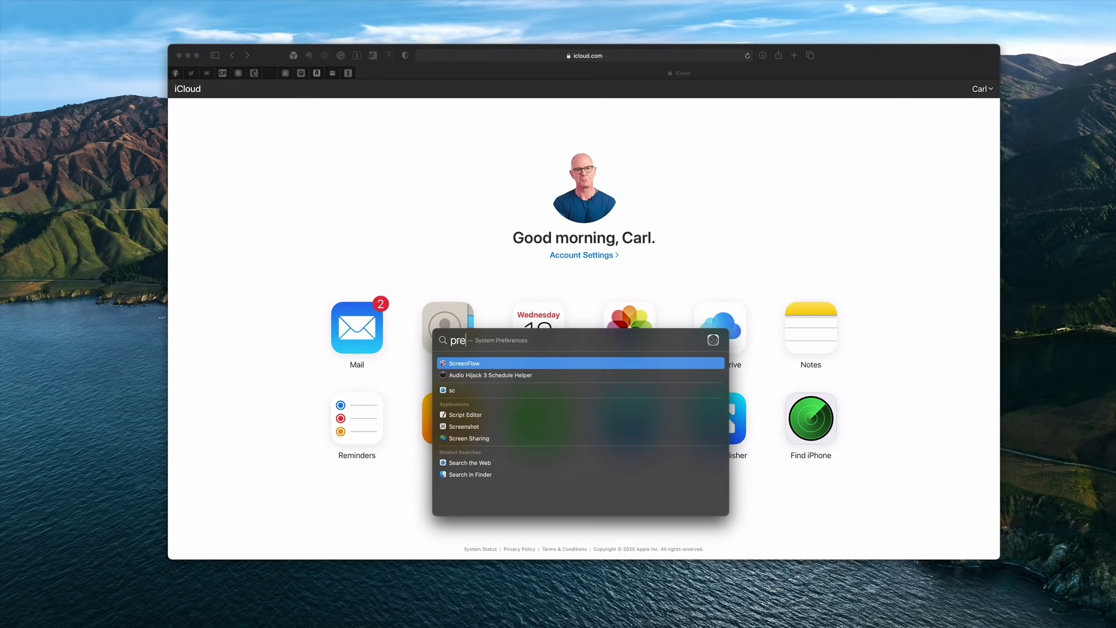
pyautogui.press('Return')
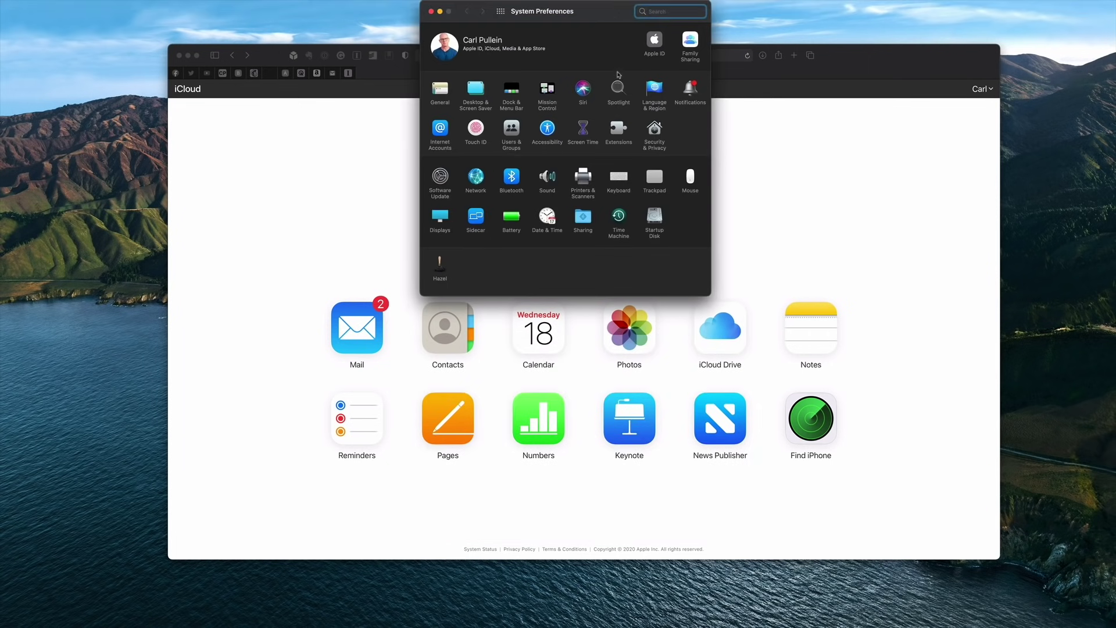
pyautogui.moveTo(602, 7); pyautogui.dragTo(613, 106)
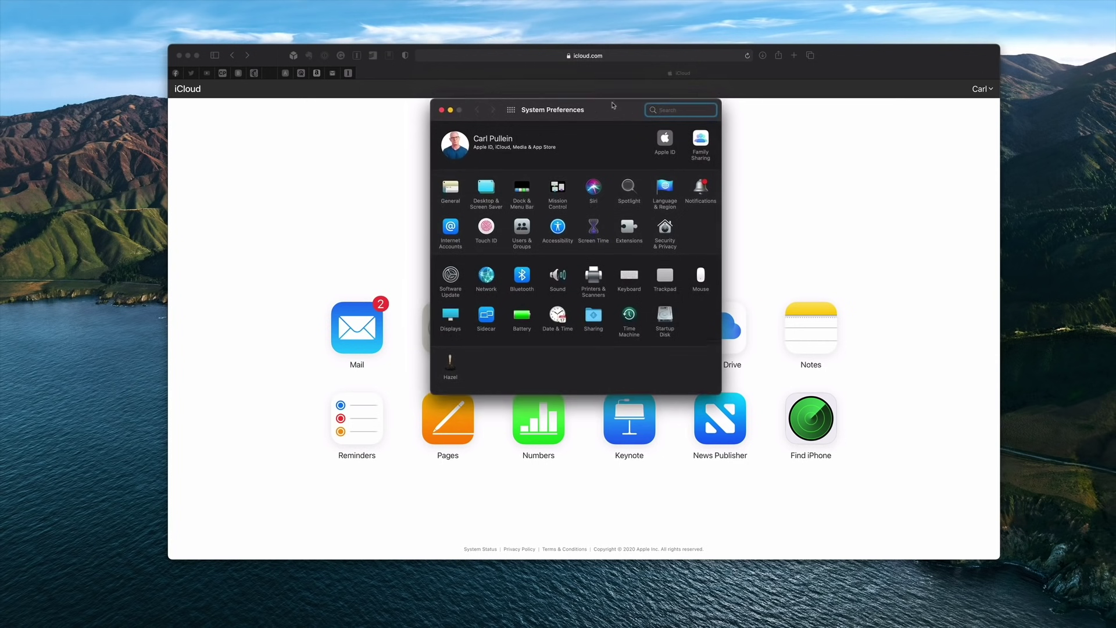
pyautogui.click(702, 139)
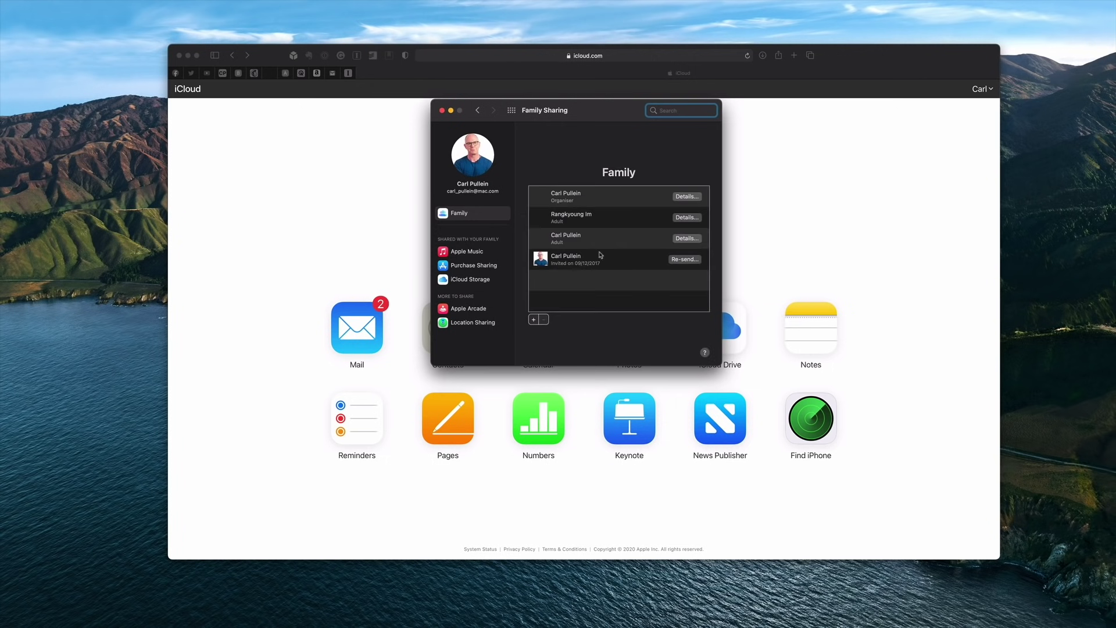
# Open the Apple ID preferences and review which apps on this Mac use iCloud.
pyautogui.click(478, 111)
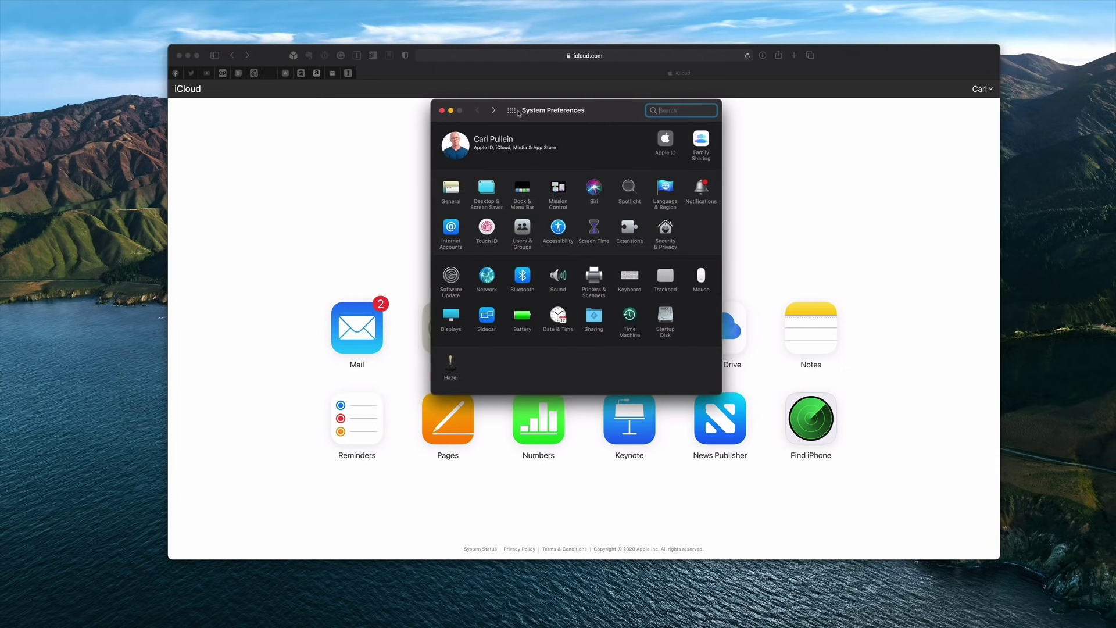
pyautogui.click(671, 148)
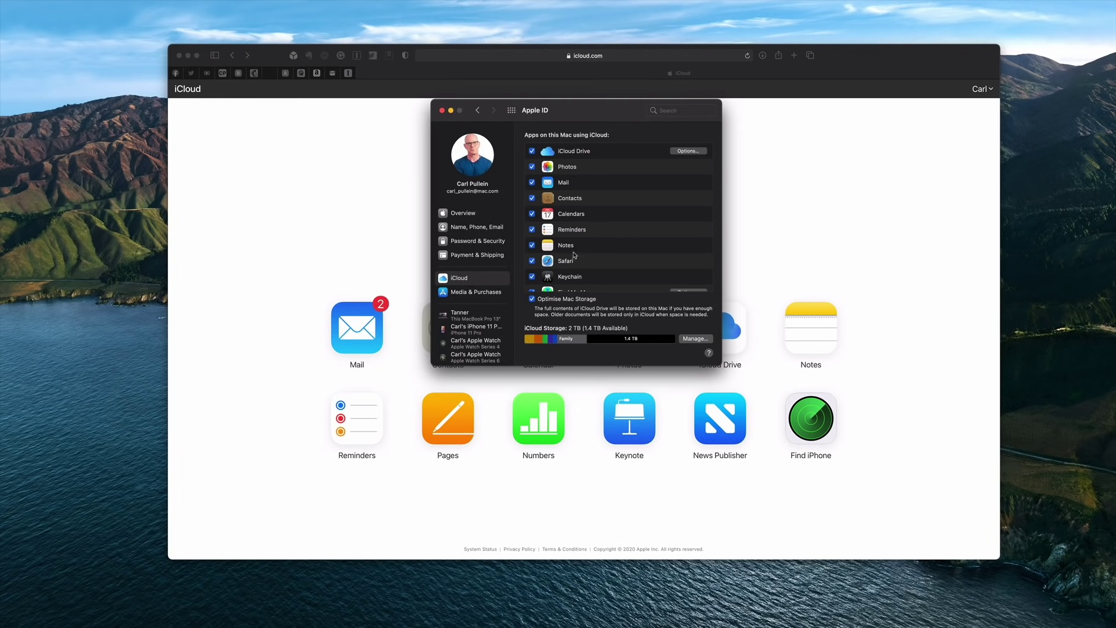
pyautogui.scroll(-3, 579, 260)
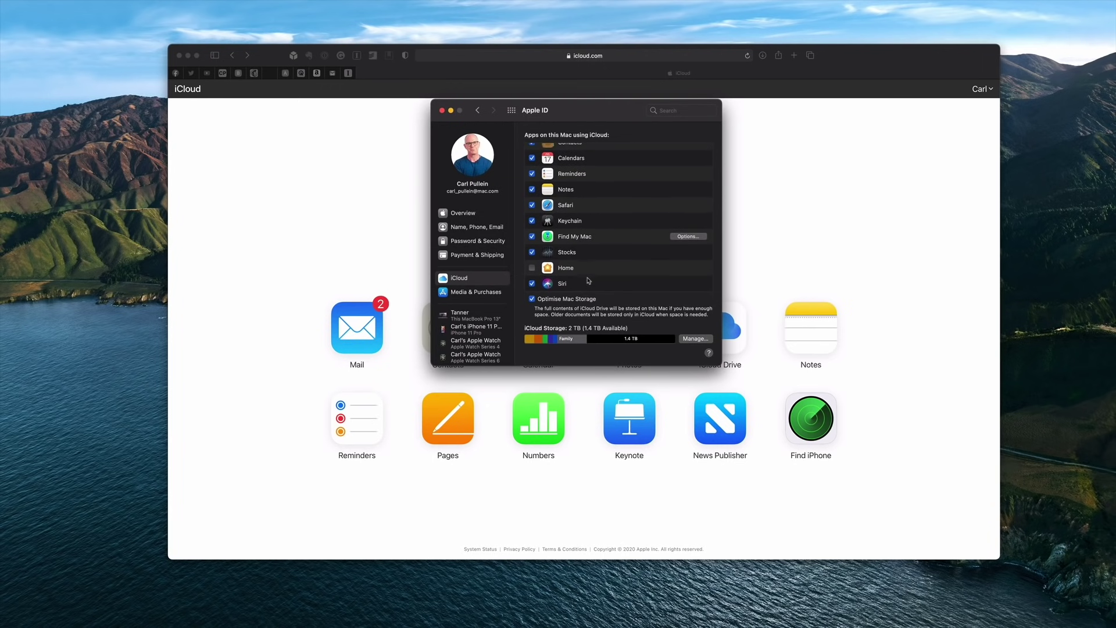
pyautogui.scroll(1, 591, 230)
pyautogui.scroll(3, 592, 230)
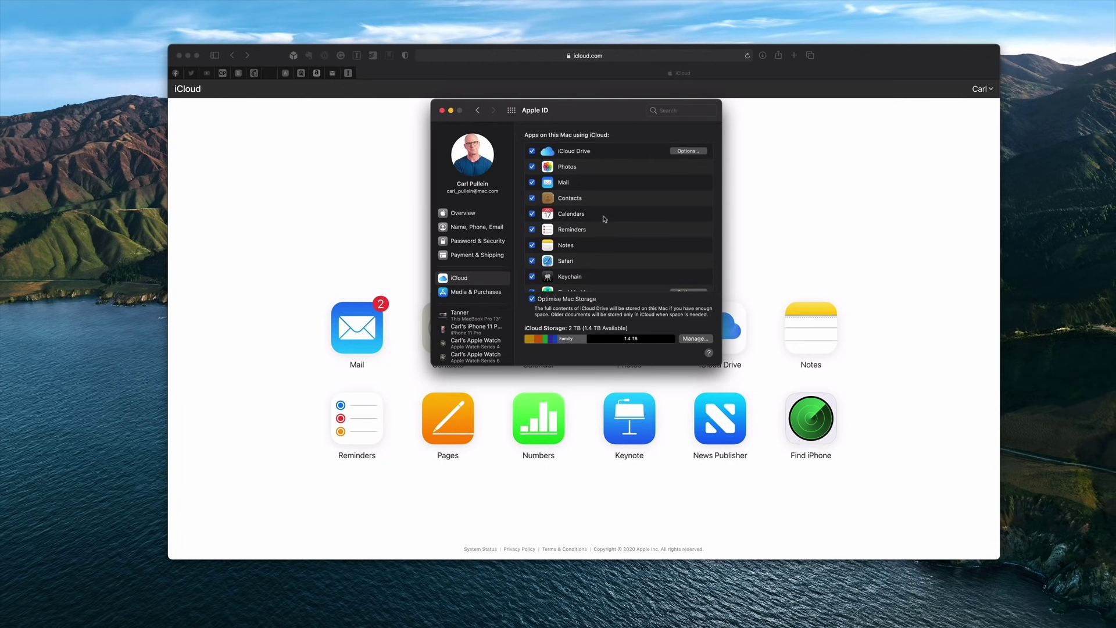
# Review the apps that store documents in iCloud Drive through its options, and close System Preferences.
pyautogui.click(686, 152)
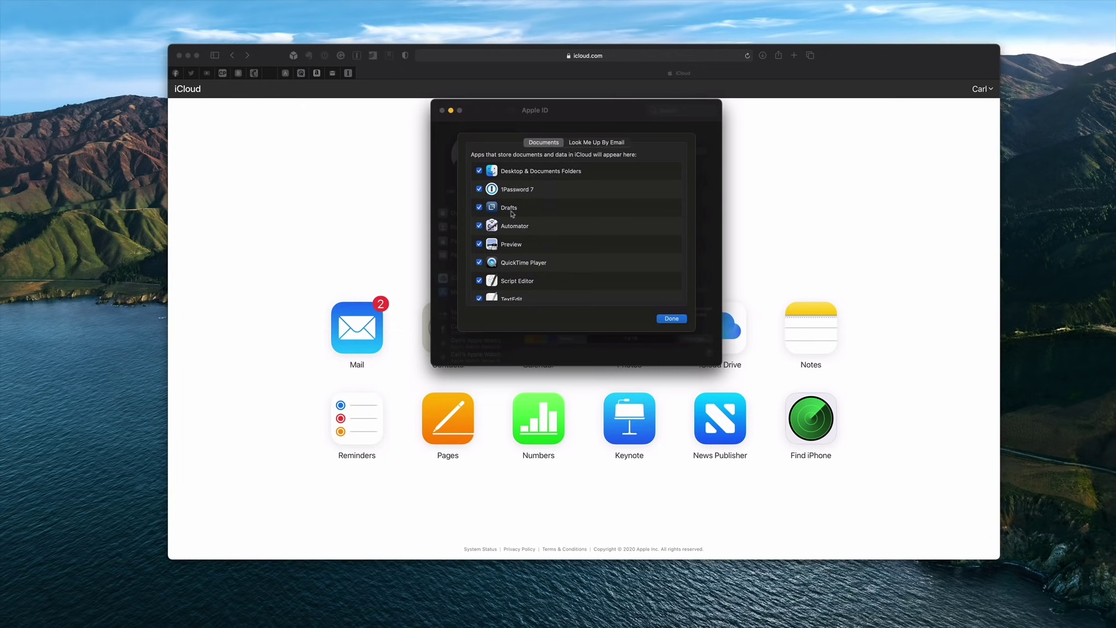
pyautogui.scroll(-3, 515, 227)
pyautogui.scroll(-3, 515, 228)
pyautogui.scroll(-5, 515, 228)
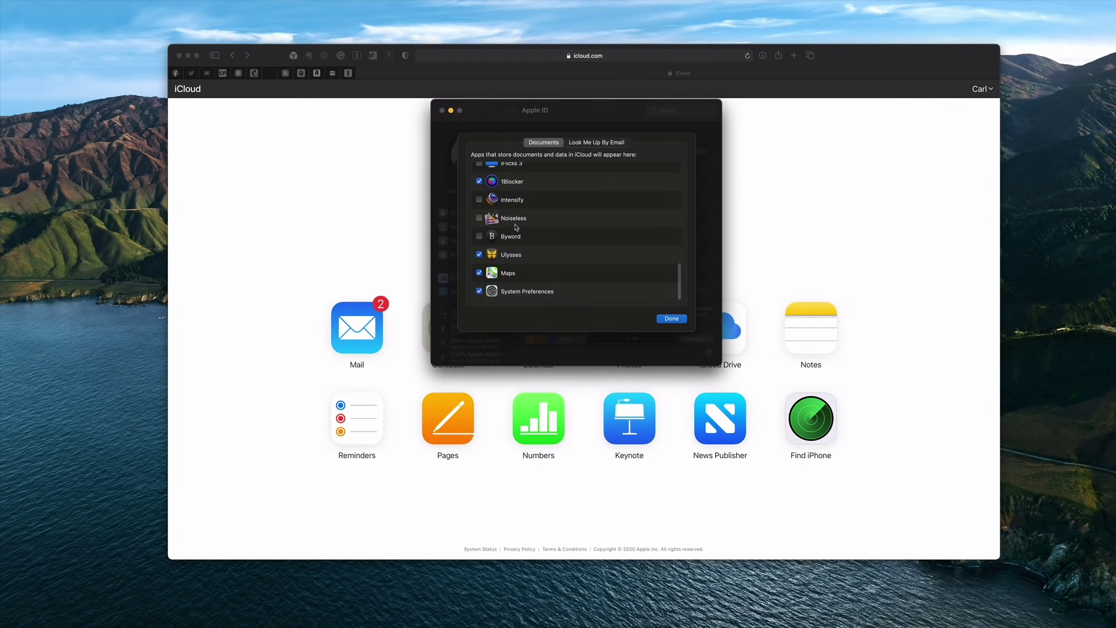
pyautogui.scroll(3, 515, 227)
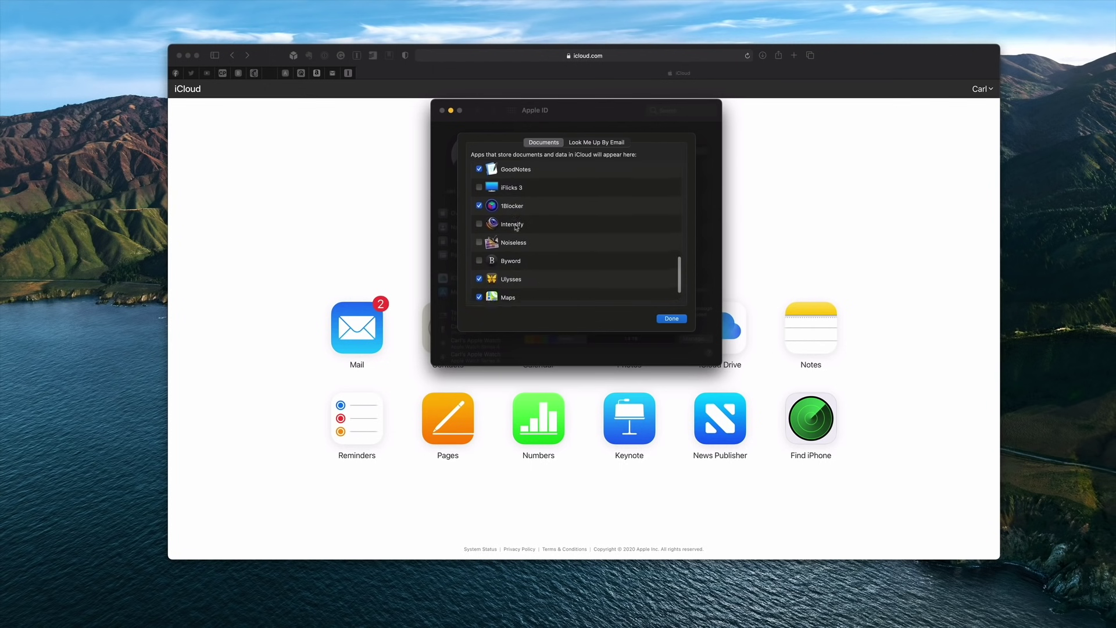
pyautogui.scroll(5, 515, 228)
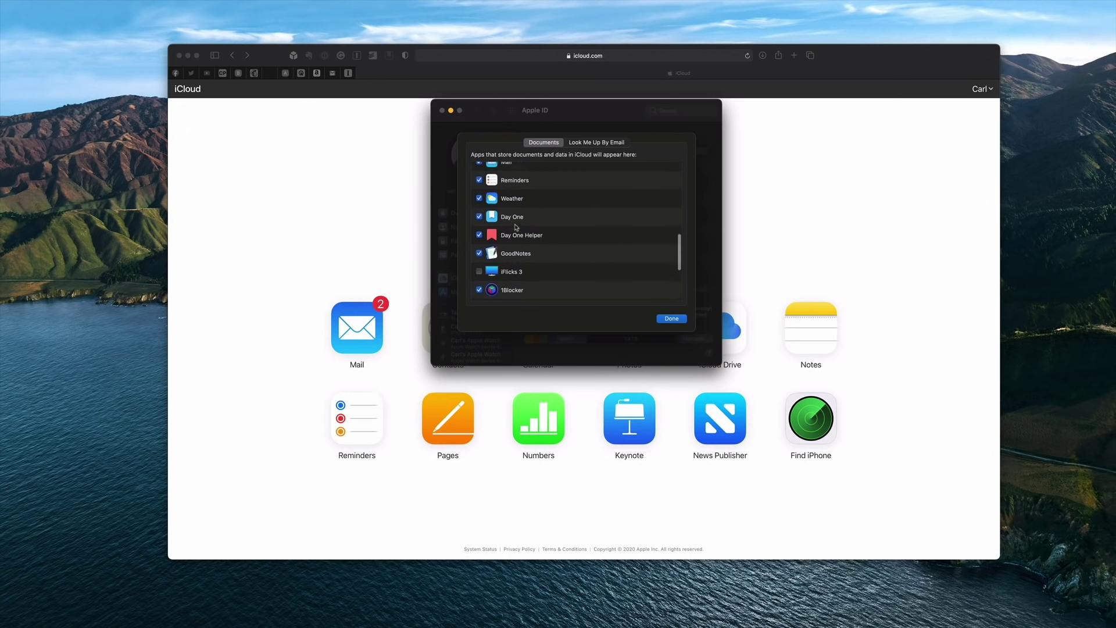
pyautogui.scroll(5, 515, 228)
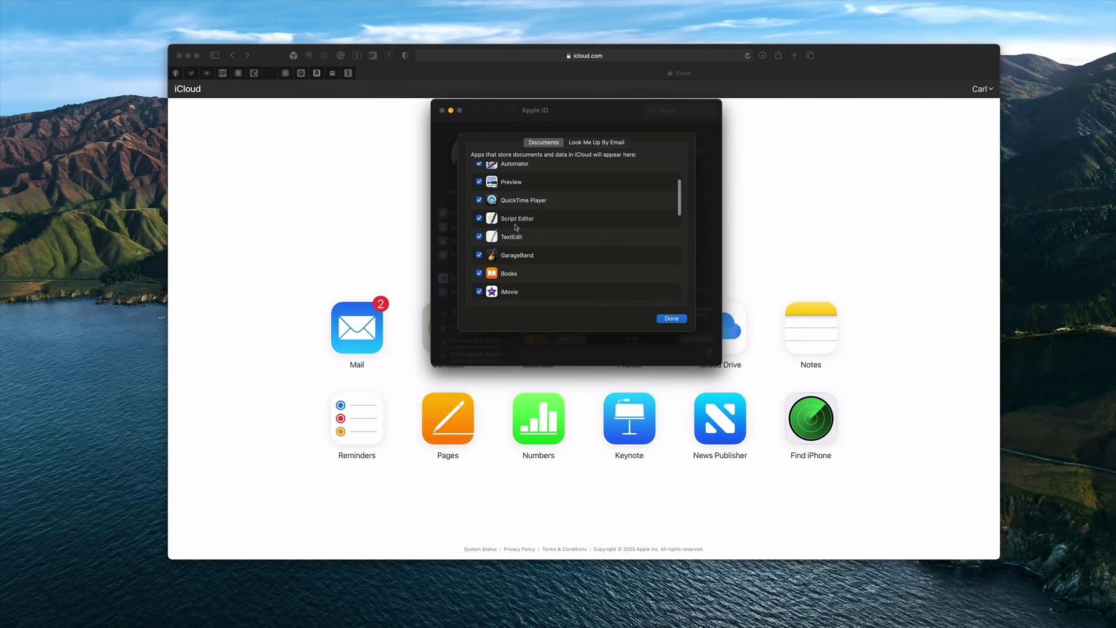
pyautogui.scroll(3, 515, 228)
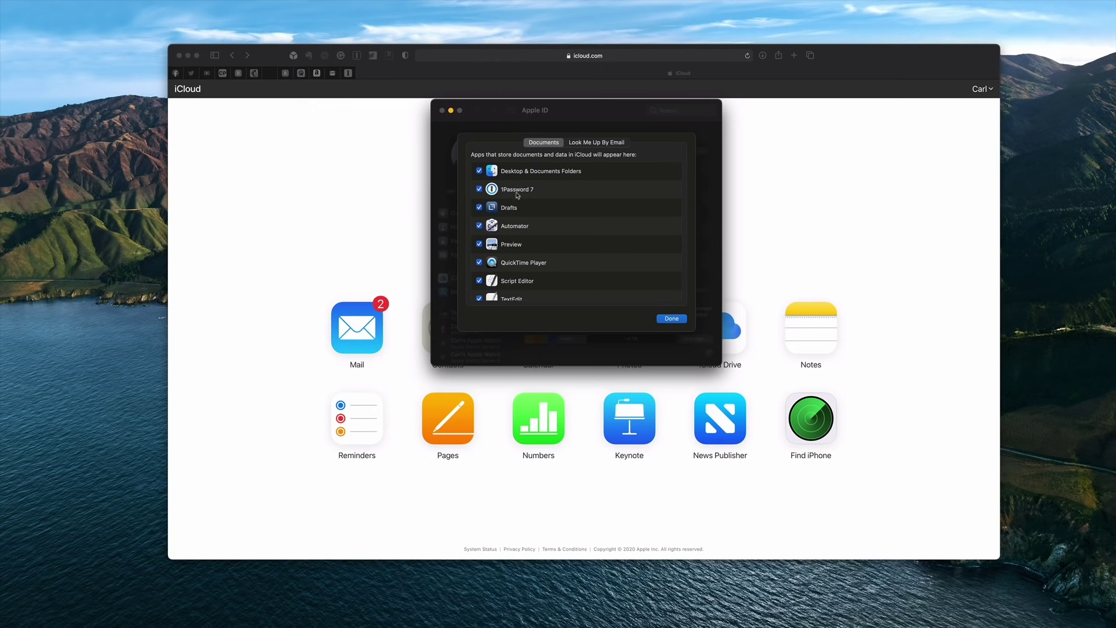
pyautogui.click(677, 318)
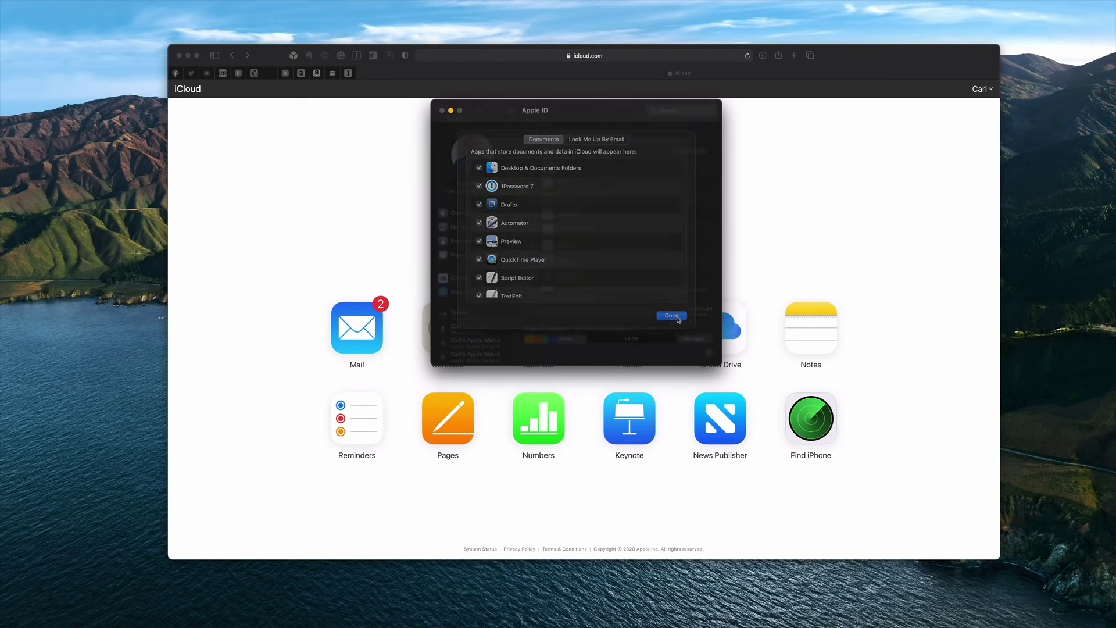
pyautogui.click(442, 111)
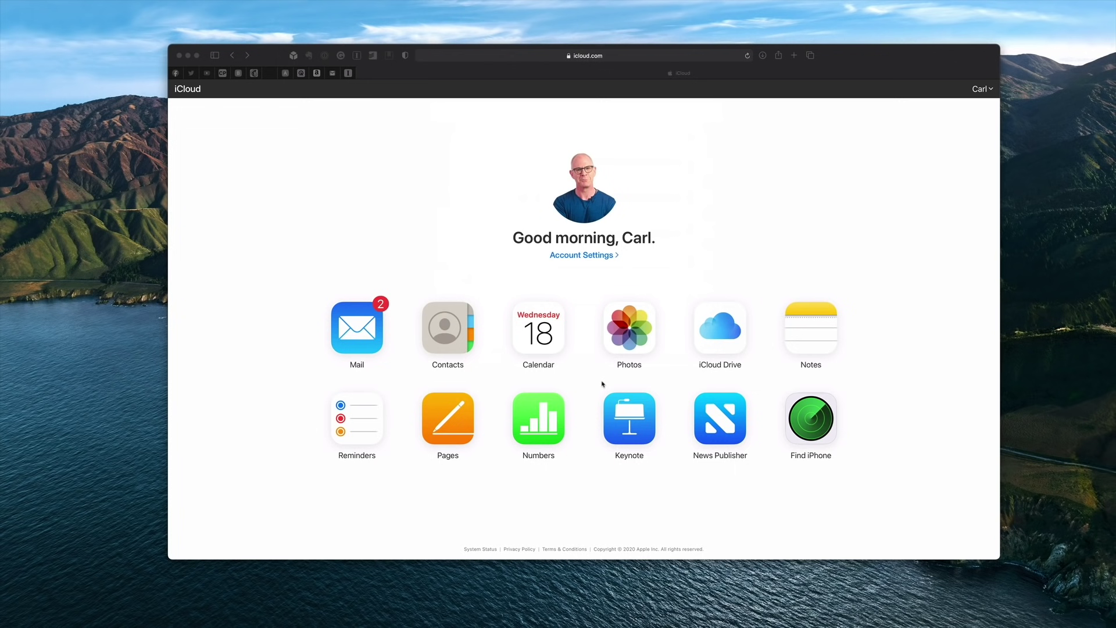
# Open iCloud Drive on icloud.com, look through the GarageBand for macOS folder, and return to the folder overview.
pyautogui.click(719, 333)
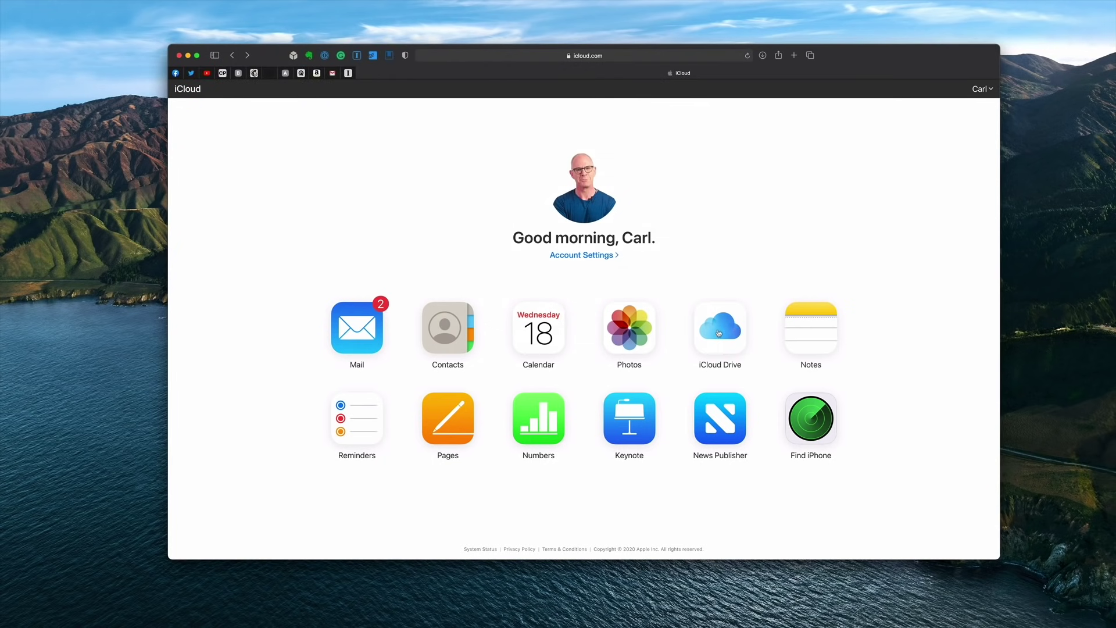
pyautogui.click(718, 333)
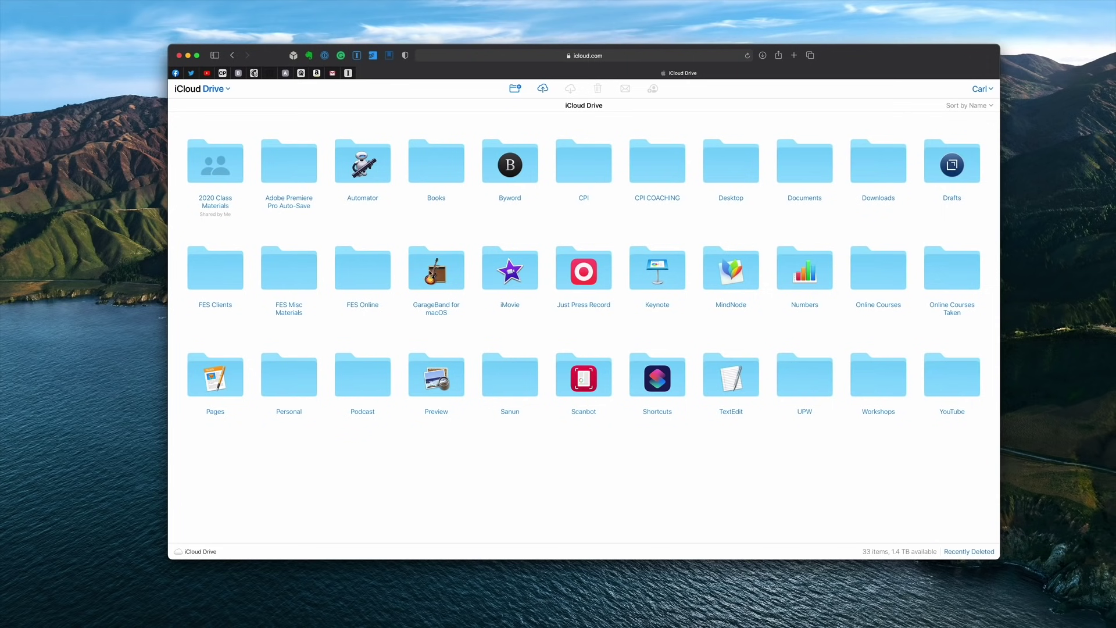
pyautogui.click(432, 273)
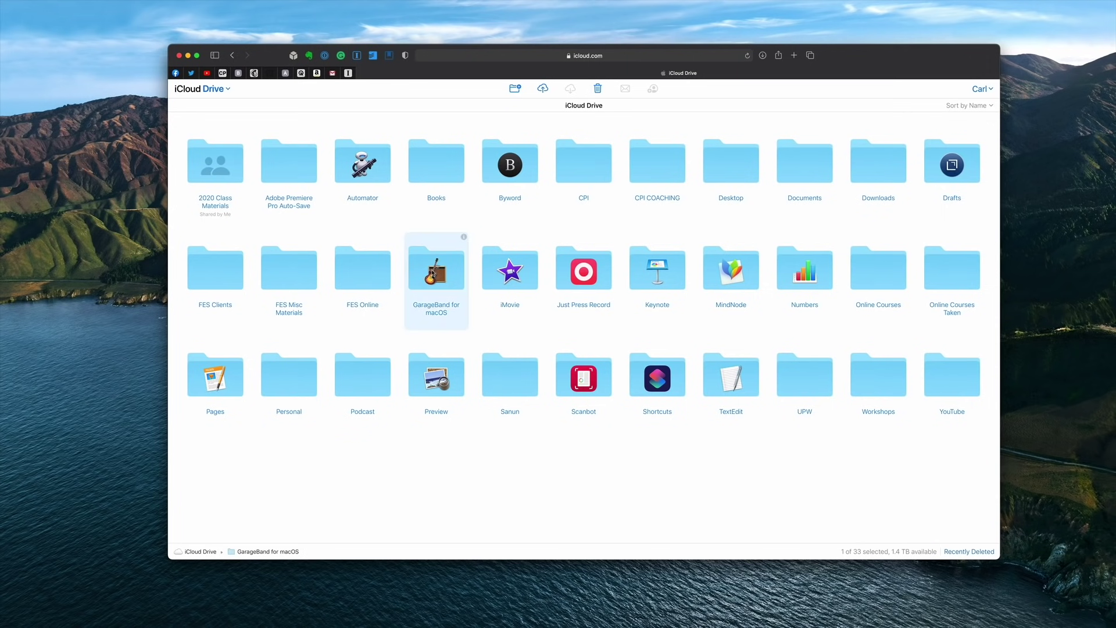
pyautogui.doubleClick(432, 274)
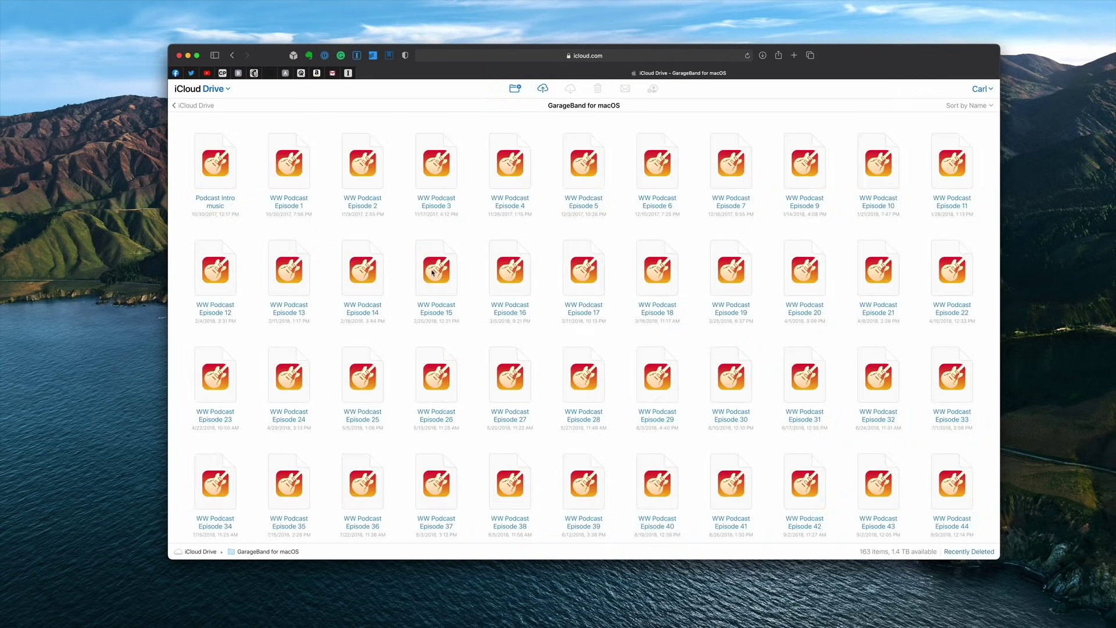
pyautogui.scroll(-20, 440, 225)
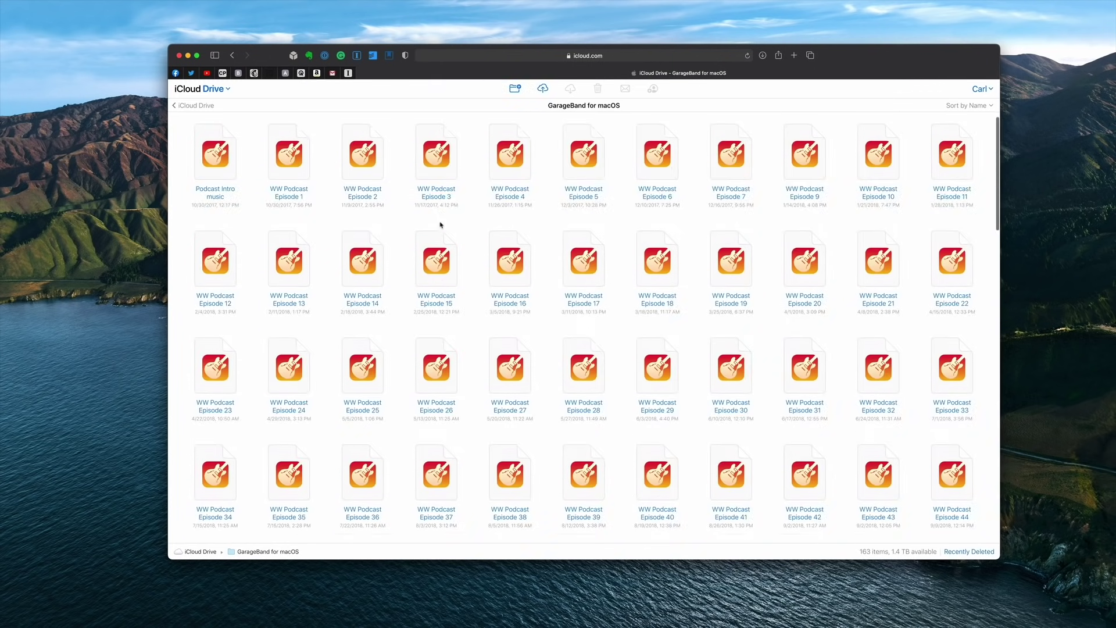
pyautogui.scroll(20, 440, 224)
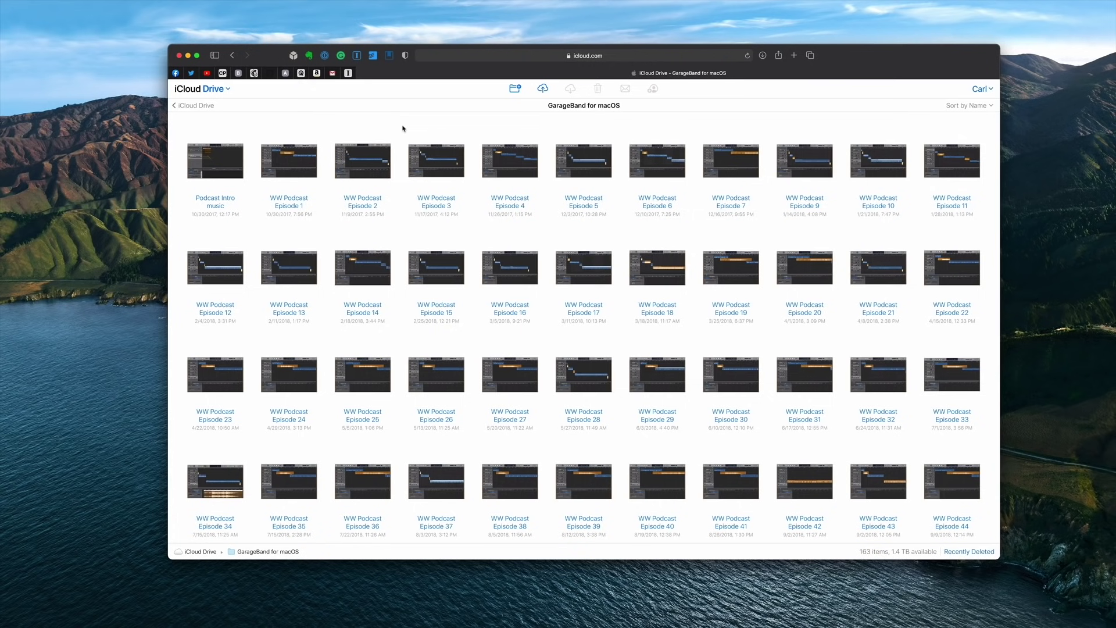
pyautogui.click(202, 106)
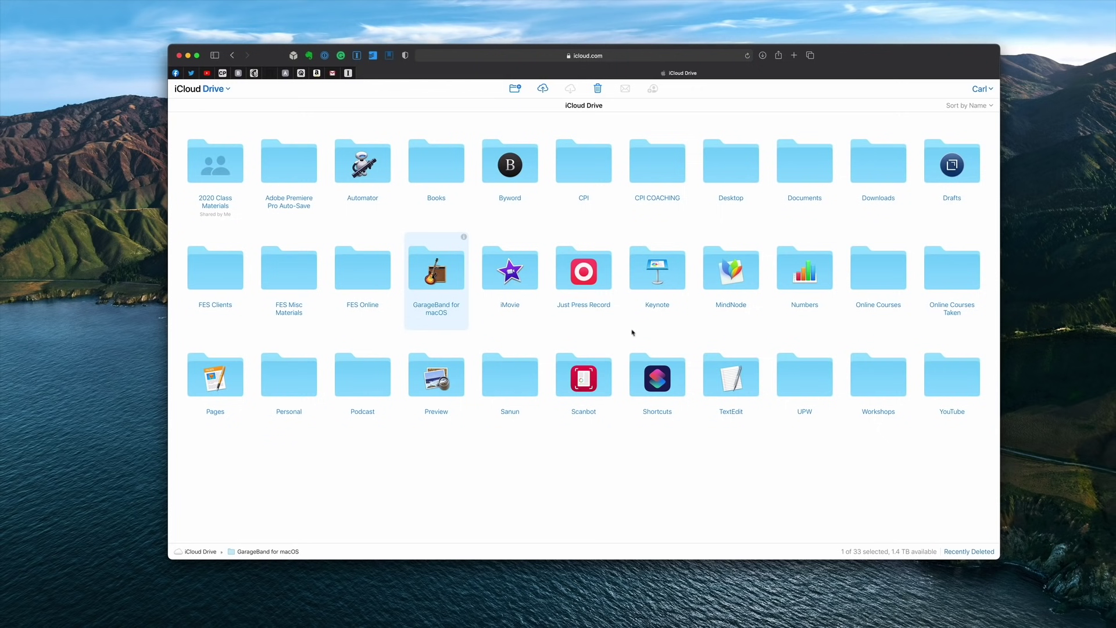
# Look through the presentations in the Keynote folder and return to the iCloud Drive overview.
pyautogui.doubleClick(671, 282)
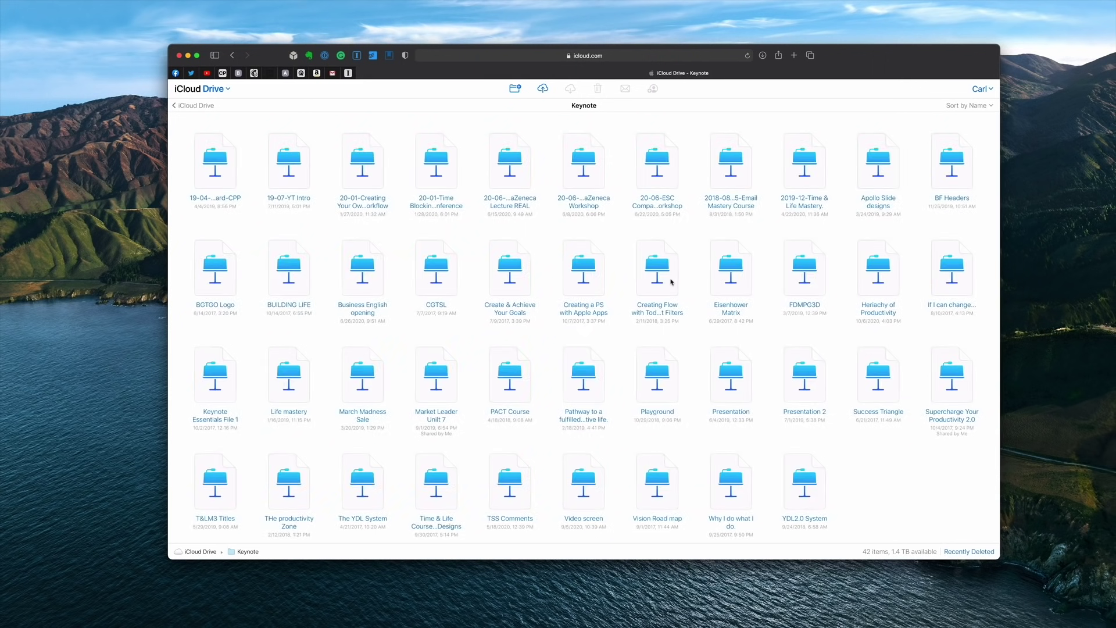
pyautogui.scroll(-1, 497, 366)
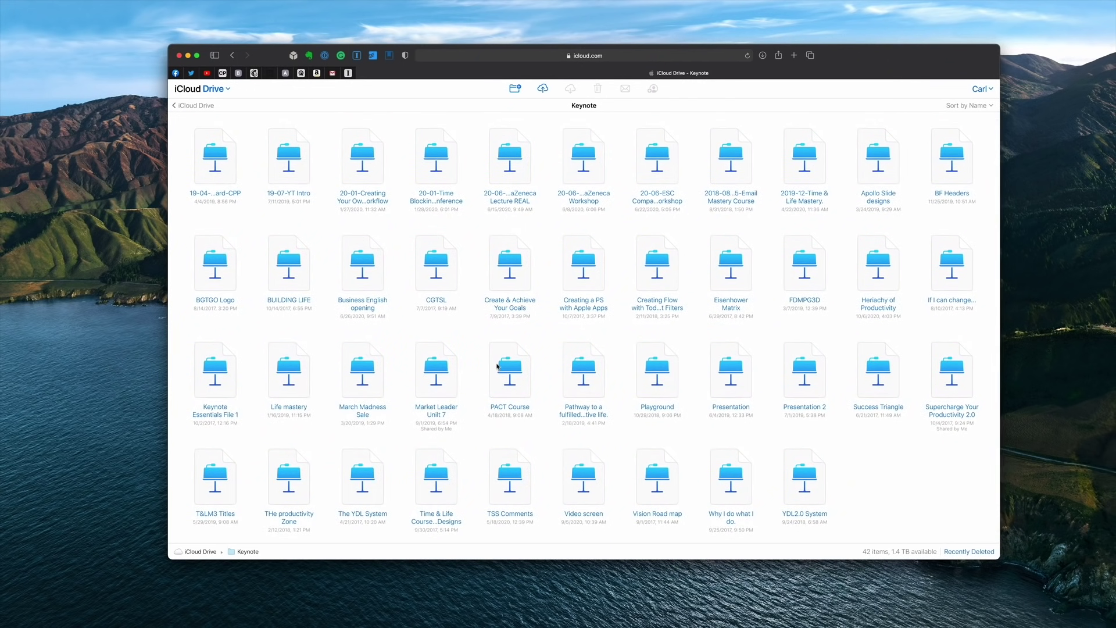
pyautogui.click(189, 108)
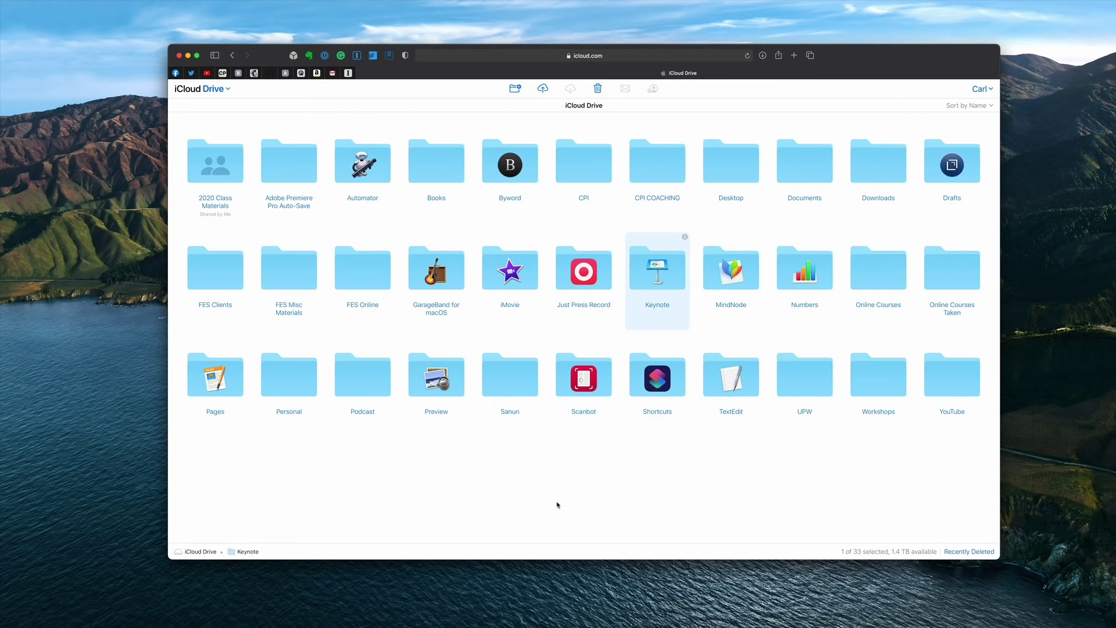
# Reopen the GarageBand for macOS folder, select the Podcast Intro music file, and go back to the iCloud Drive overview.
pyautogui.doubleClick(437, 283)
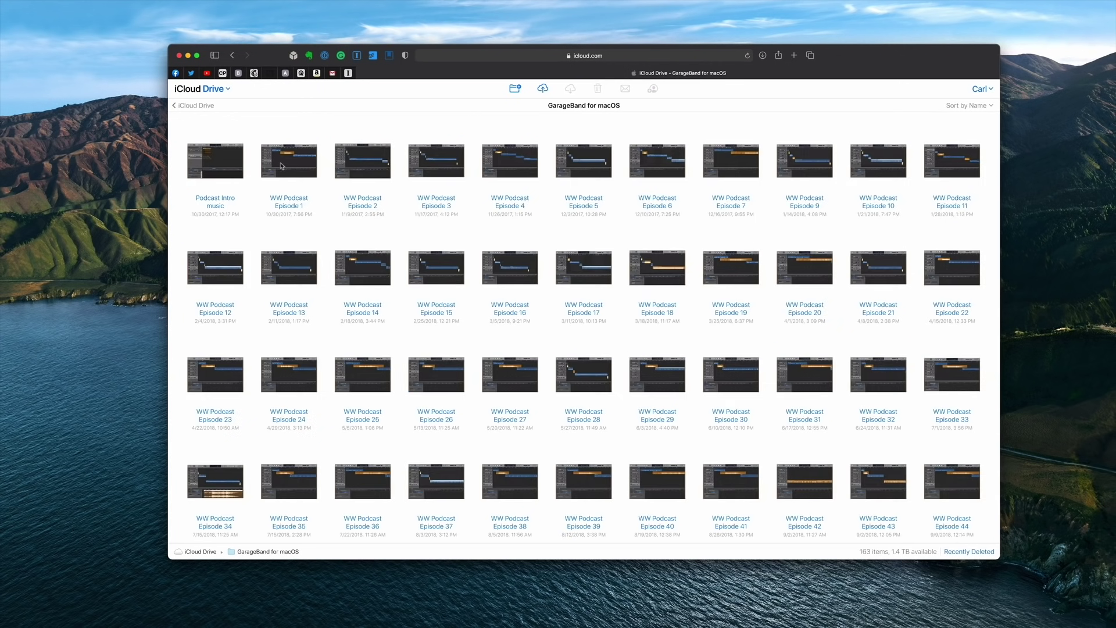
pyautogui.click(230, 153)
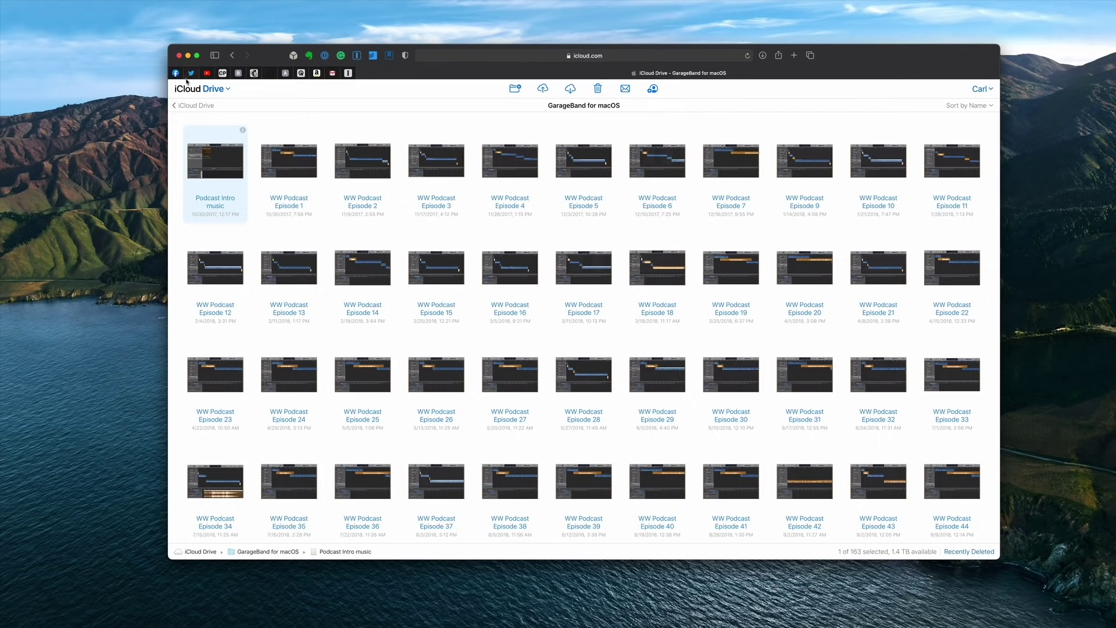
pyautogui.click(174, 107)
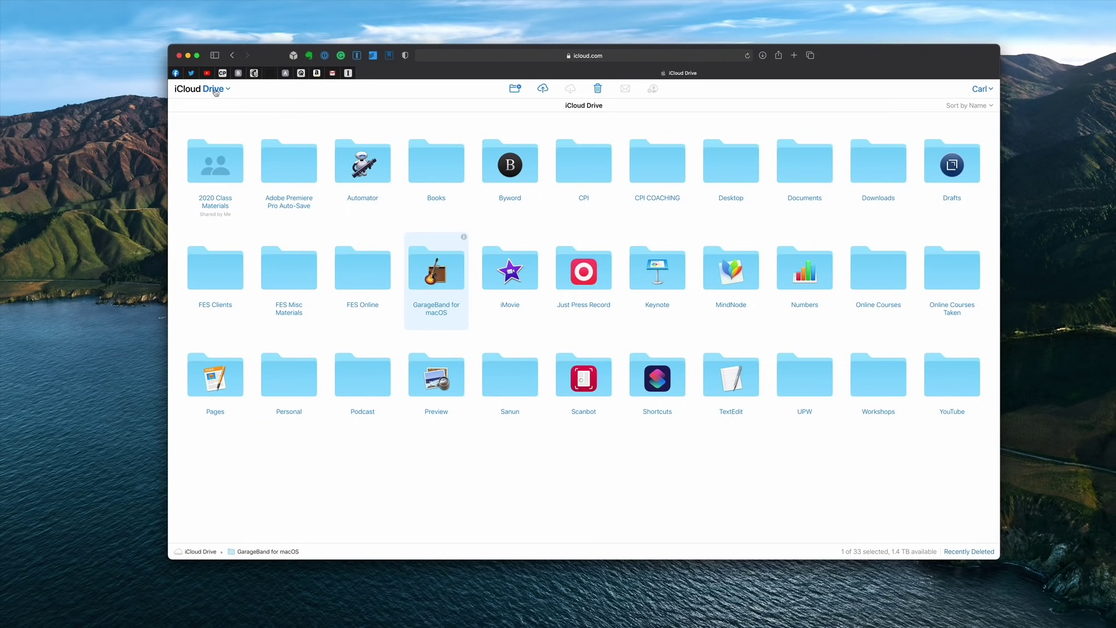
pyautogui.click(191, 90)
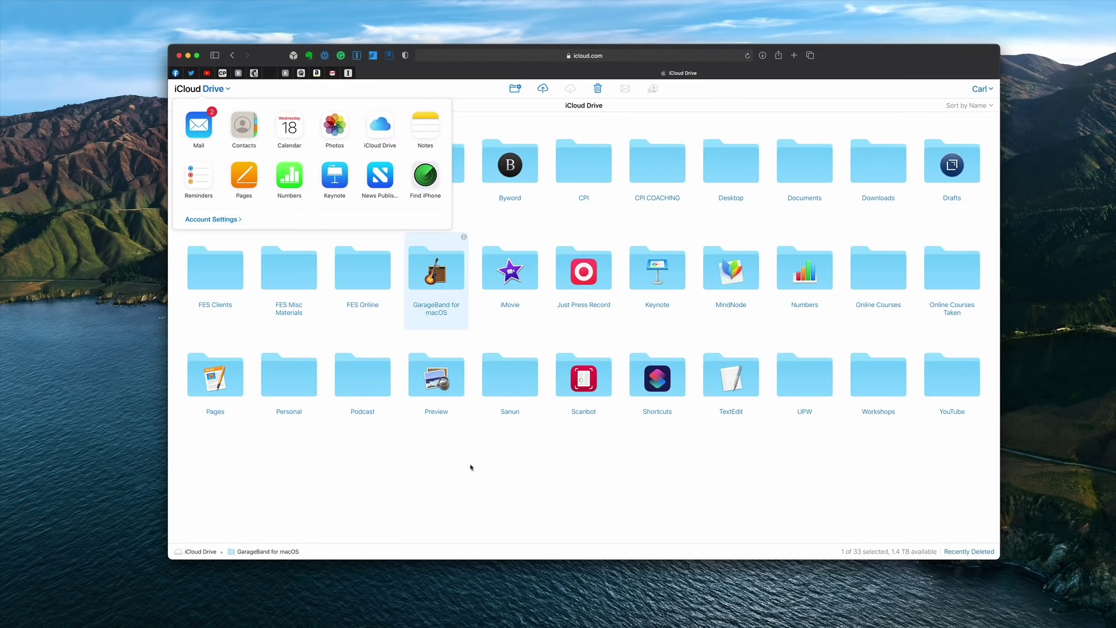
pyautogui.click(499, 482)
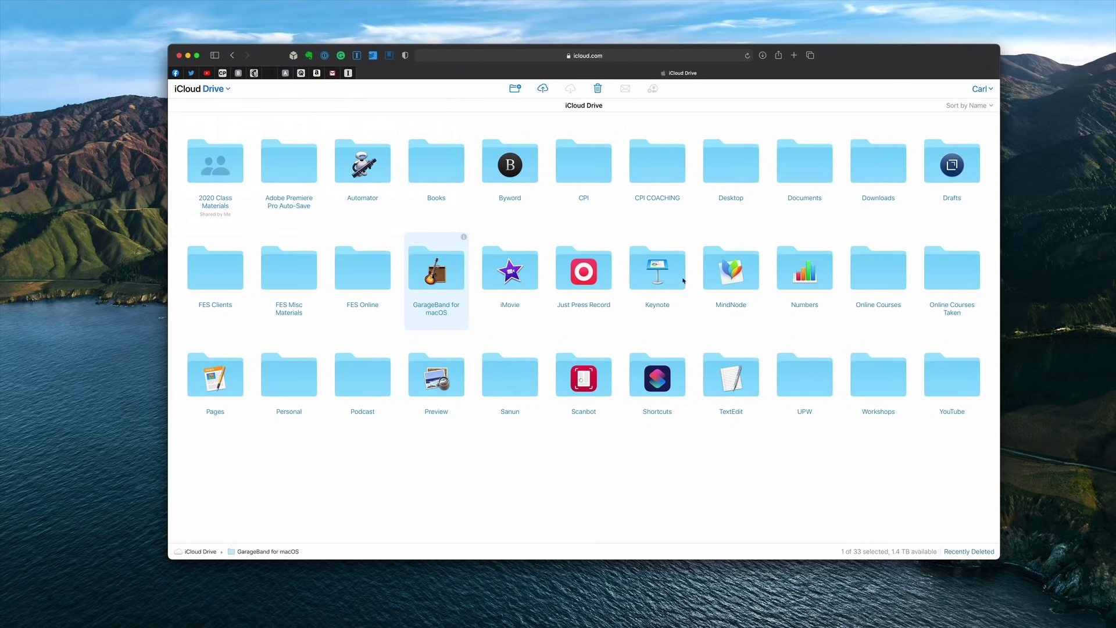
# Revisit the Keynote folder to examine its files more closely, and go back to the iCloud Drive overview.
pyautogui.doubleClick(665, 271)
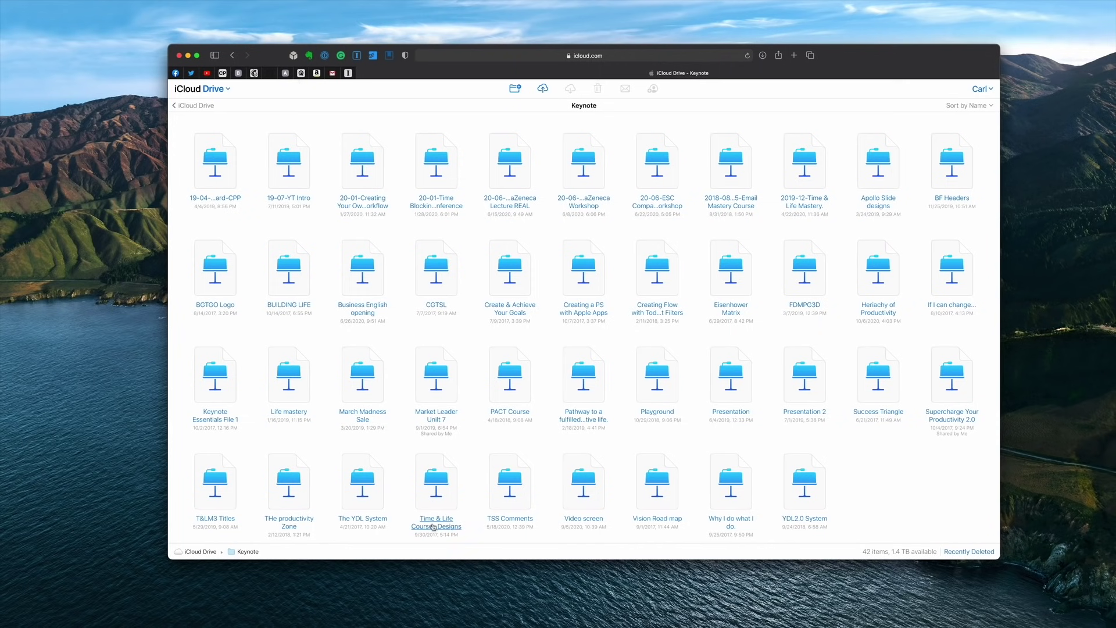
pyautogui.scroll(5, 431, 491)
pyautogui.scroll(-3, 431, 490)
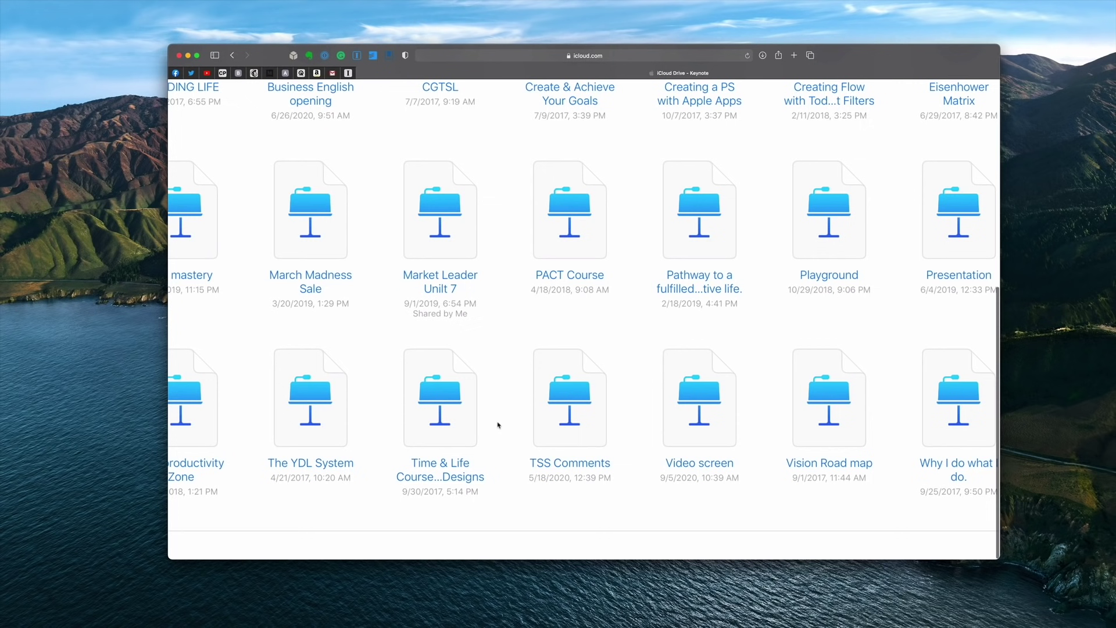
pyautogui.scroll(-5, 498, 425)
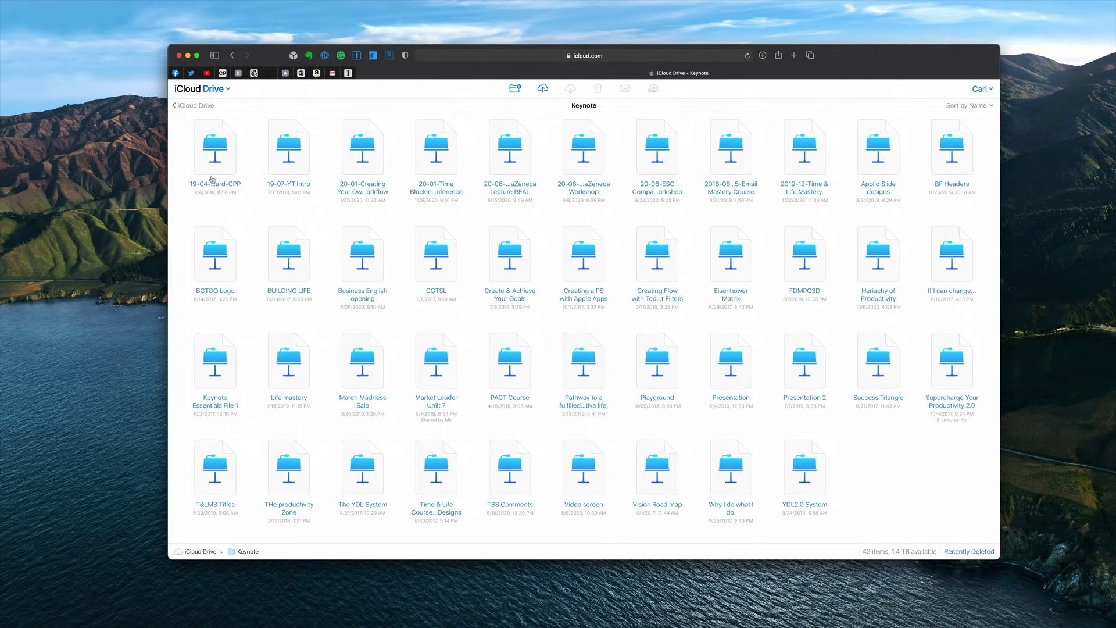
pyautogui.click(198, 105)
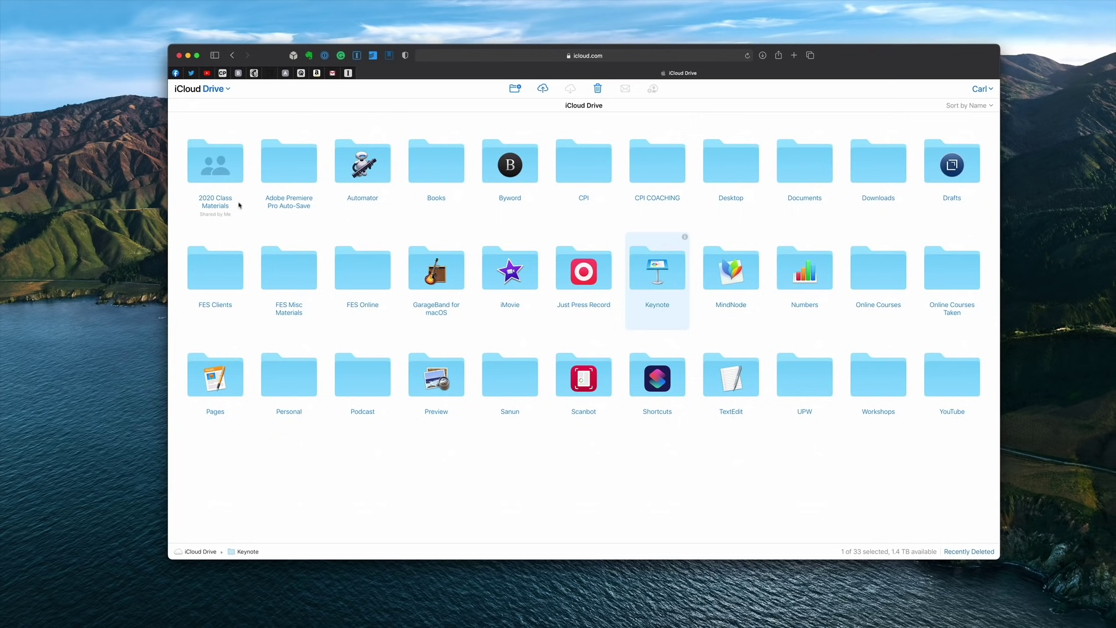
# Show the list of iCloud web apps available from iCloud Drive.
pyautogui.click(205, 89)
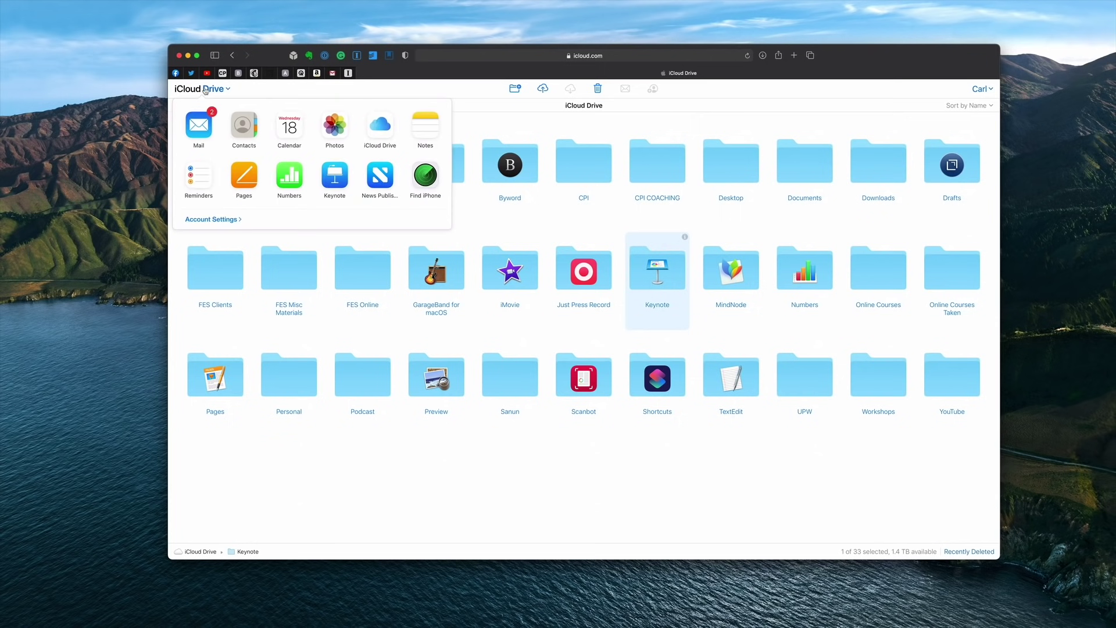